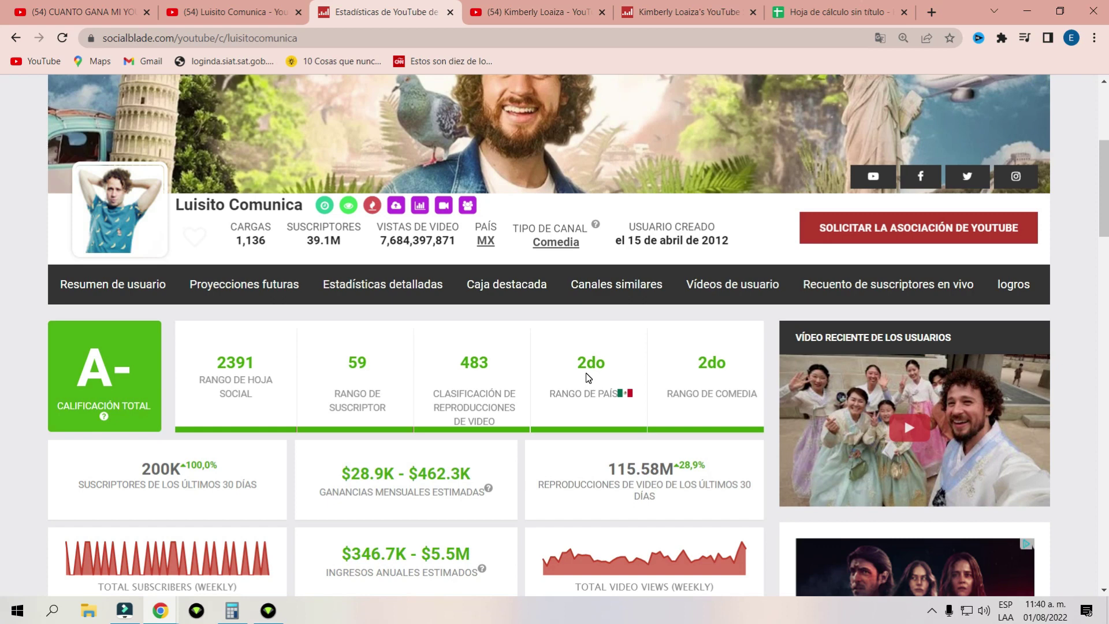
{"action": "left_click", "coordinate": [658, 15]}
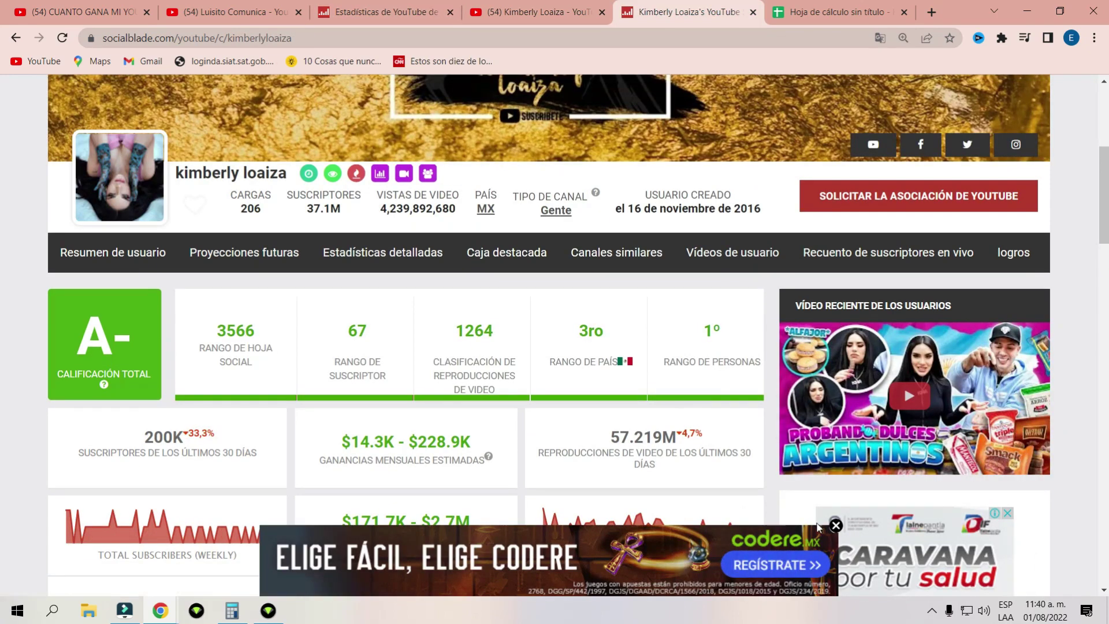
{"action": "left_click", "coordinate": [836, 528]}
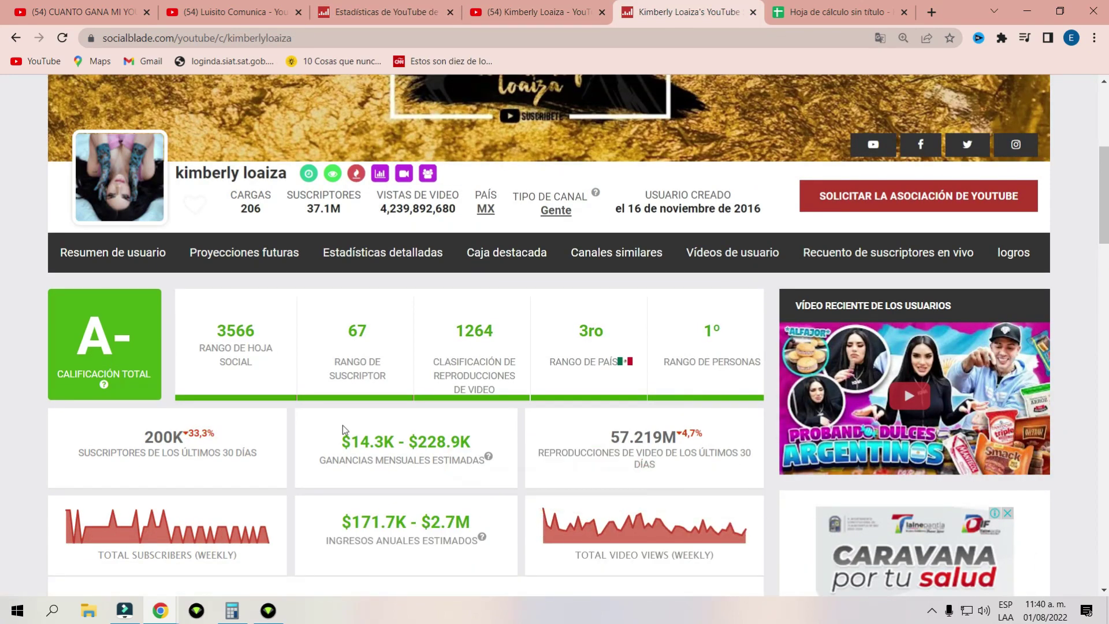
{"action": "scroll", "coordinate": [342, 428], "scroll_direction": "up", "scroll_amount": 1}
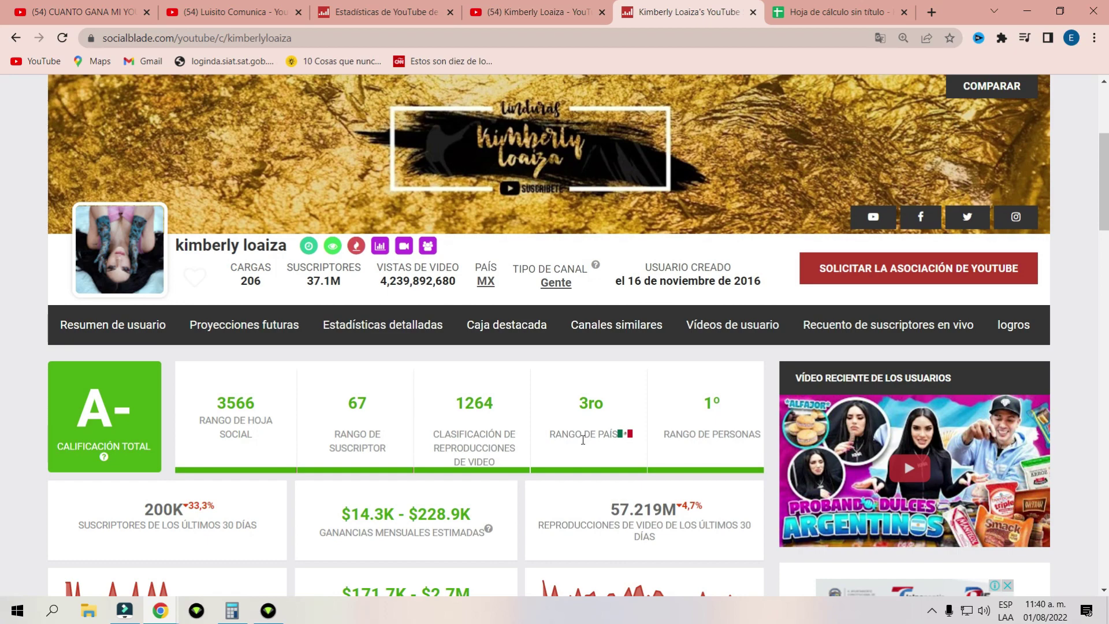
Switch to the Google Sheets comparison and examine the Luisito Comunica and Kimberly Loaiza rows, including their subscribers.
{"action": "left_click", "coordinate": [798, 18]}
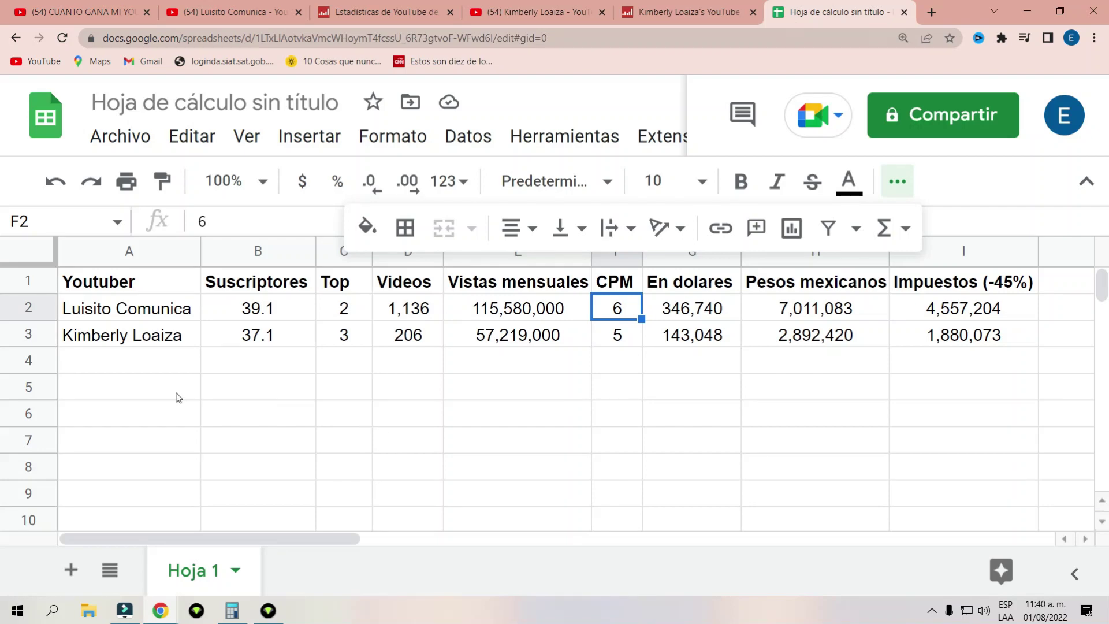
{"action": "left_click", "coordinate": [155, 368]}
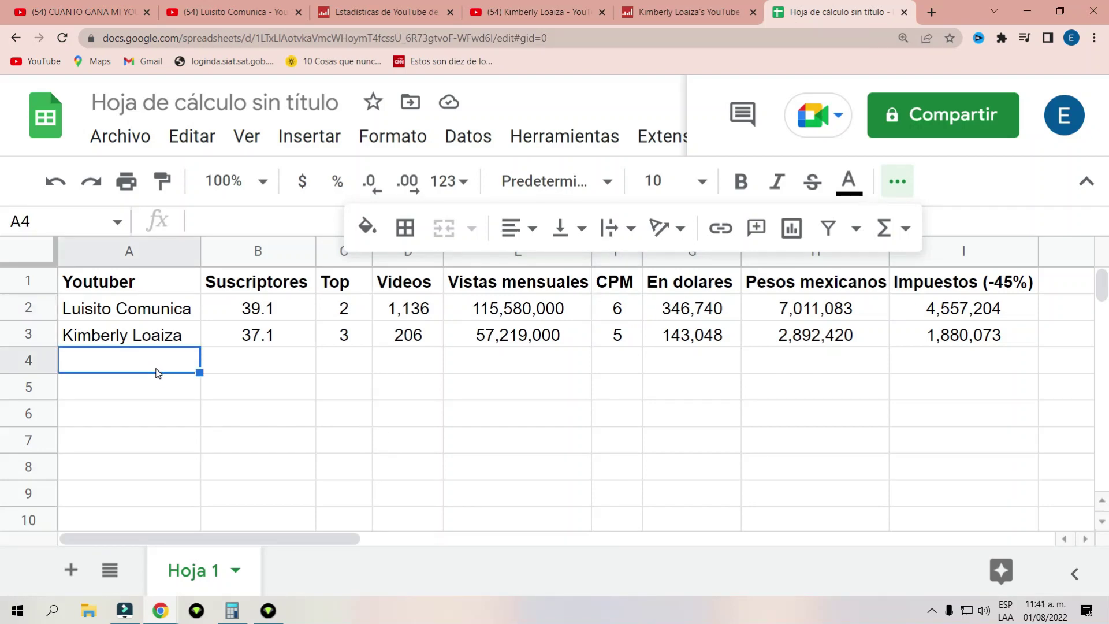
{"action": "left_click", "coordinate": [140, 309]}
{"action": "left_click", "coordinate": [22, 308]}
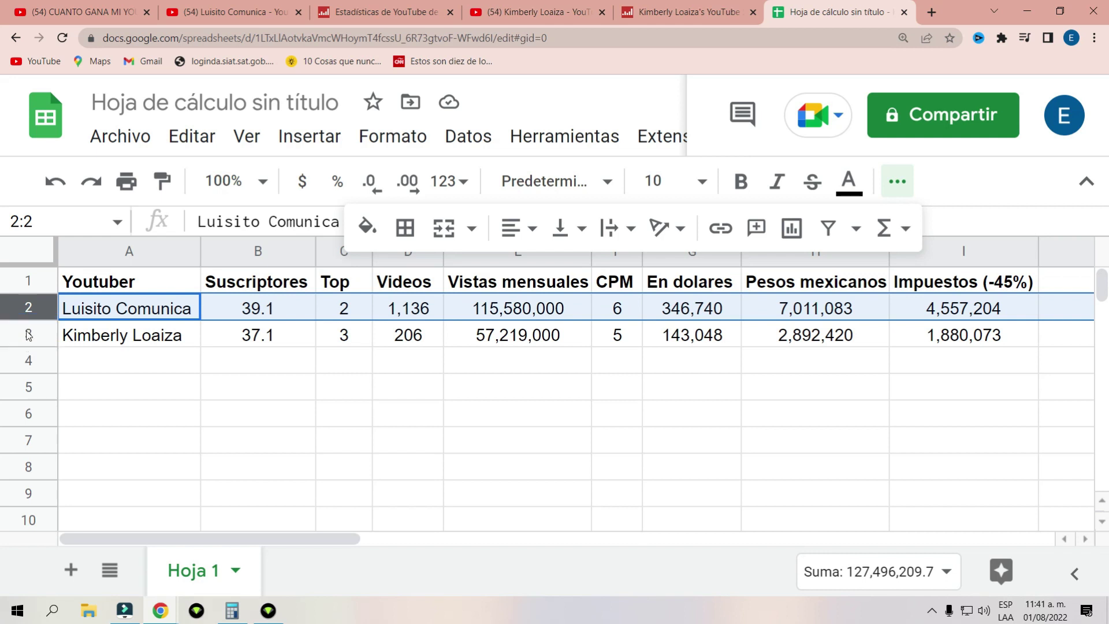
{"action": "left_click", "coordinate": [26, 330]}
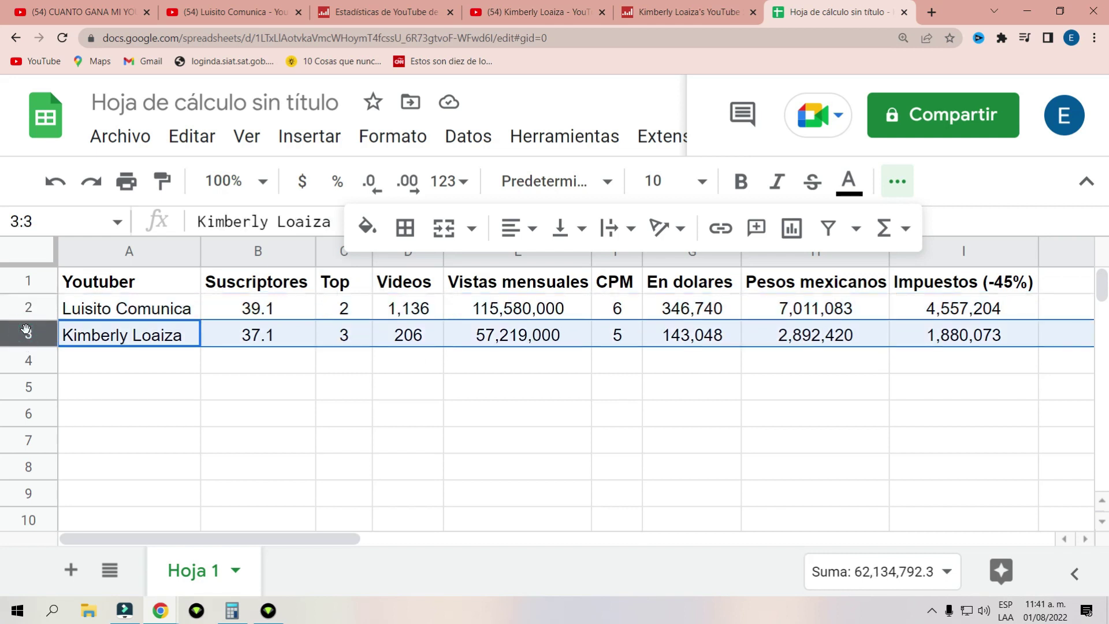
{"action": "left_click", "coordinate": [27, 305]}
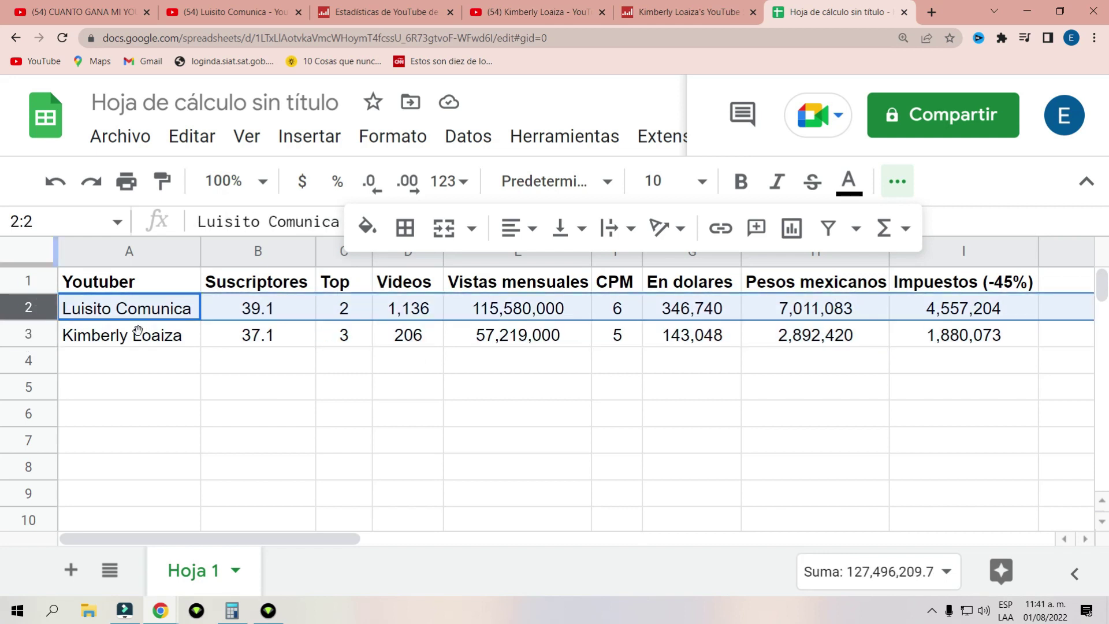
{"action": "left_click", "coordinate": [261, 359]}
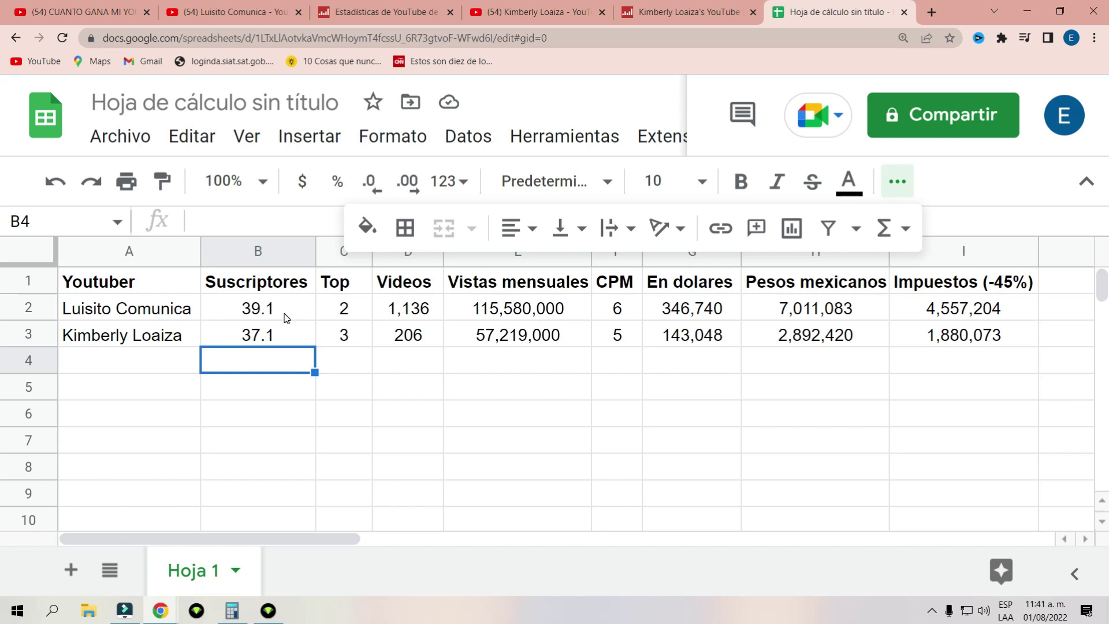
Compare the two YouTubers' Top rank and check Luisito Comunica's Videos and Vistas mensuales entries.
{"action": "left_click", "coordinate": [345, 315]}
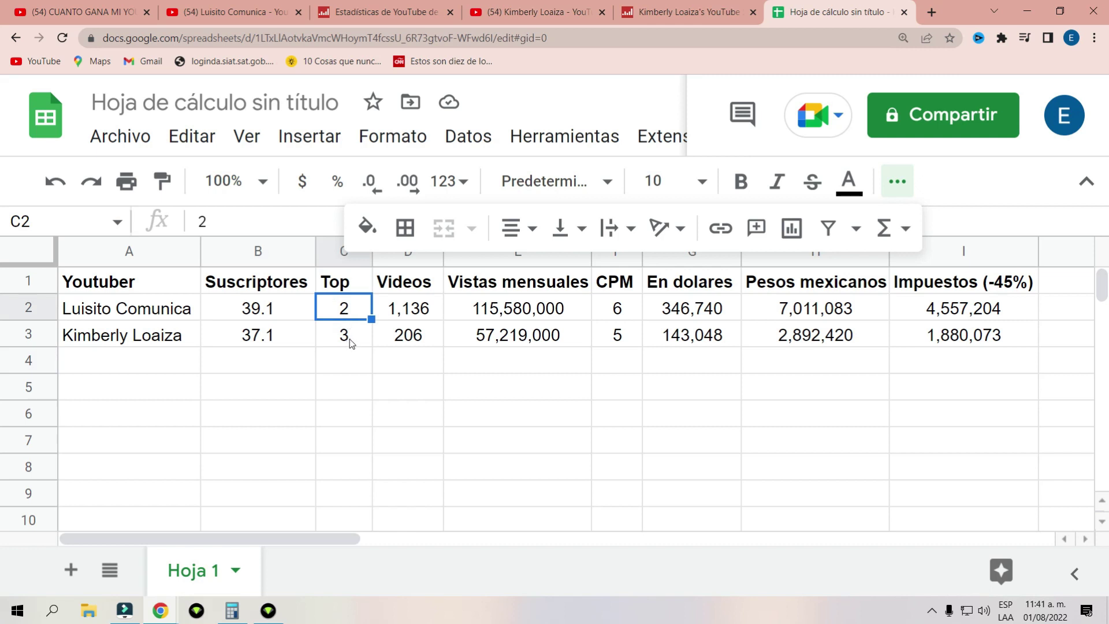
{"action": "left_click", "coordinate": [349, 340]}
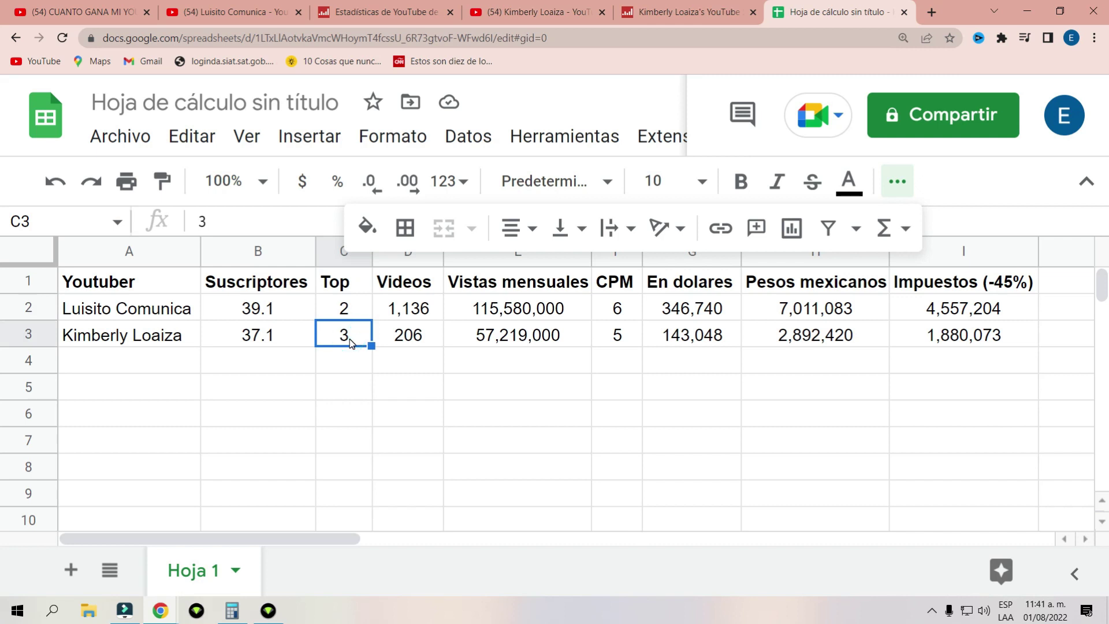
{"action": "left_click", "coordinate": [417, 315]}
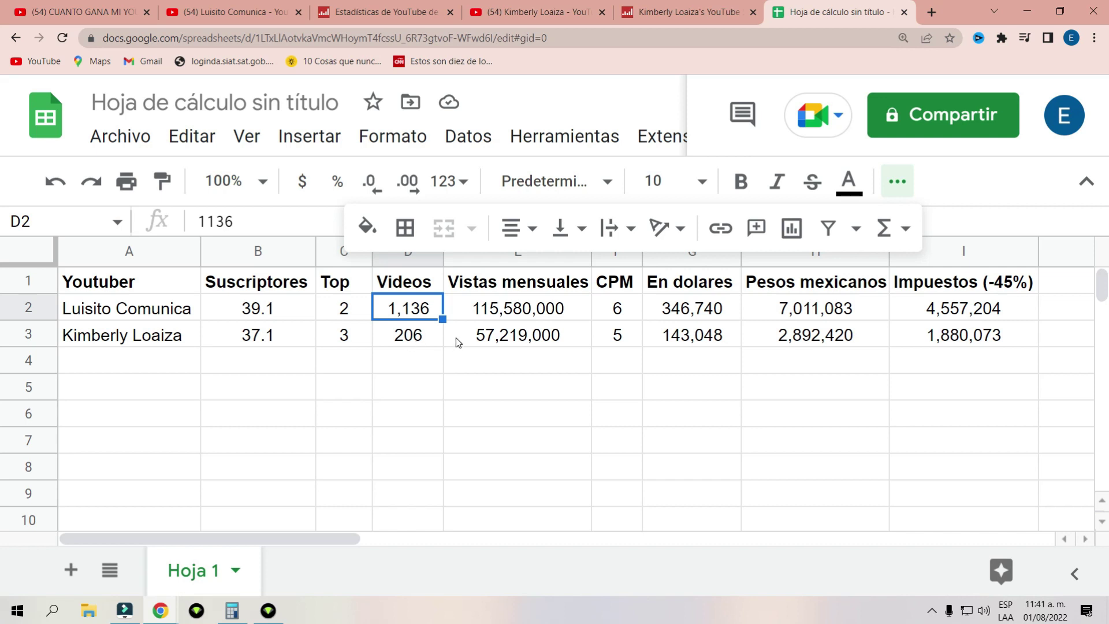
{"action": "left_click", "coordinate": [484, 315]}
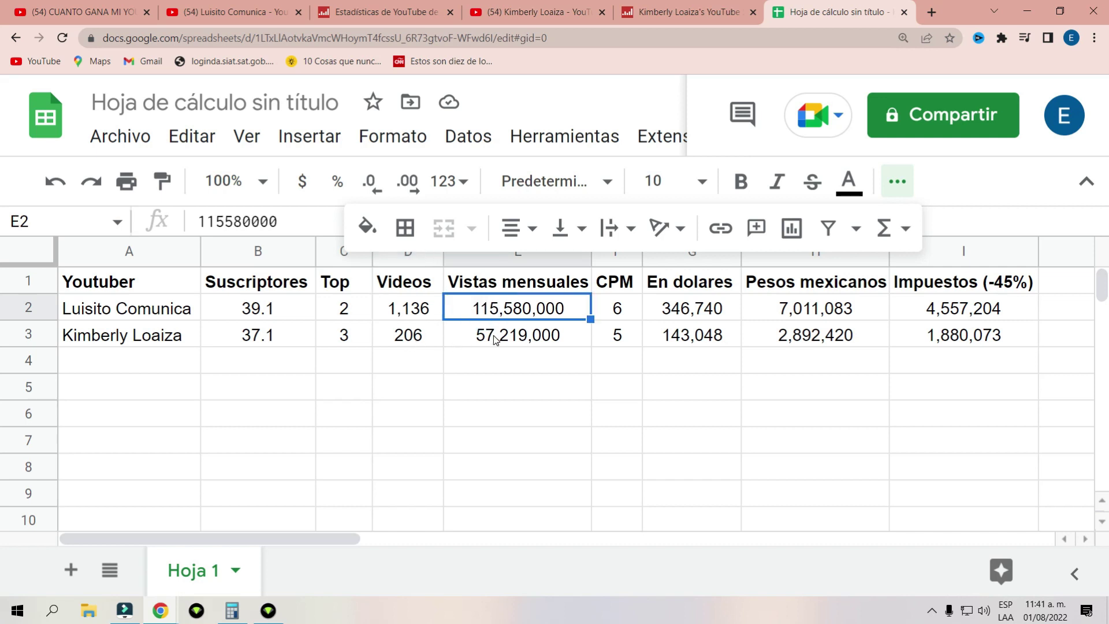
Check the last-30-day video views on Social Blade for Luisito Comunica and Kimberly Loaiza.
{"action": "left_click", "coordinate": [229, 12]}
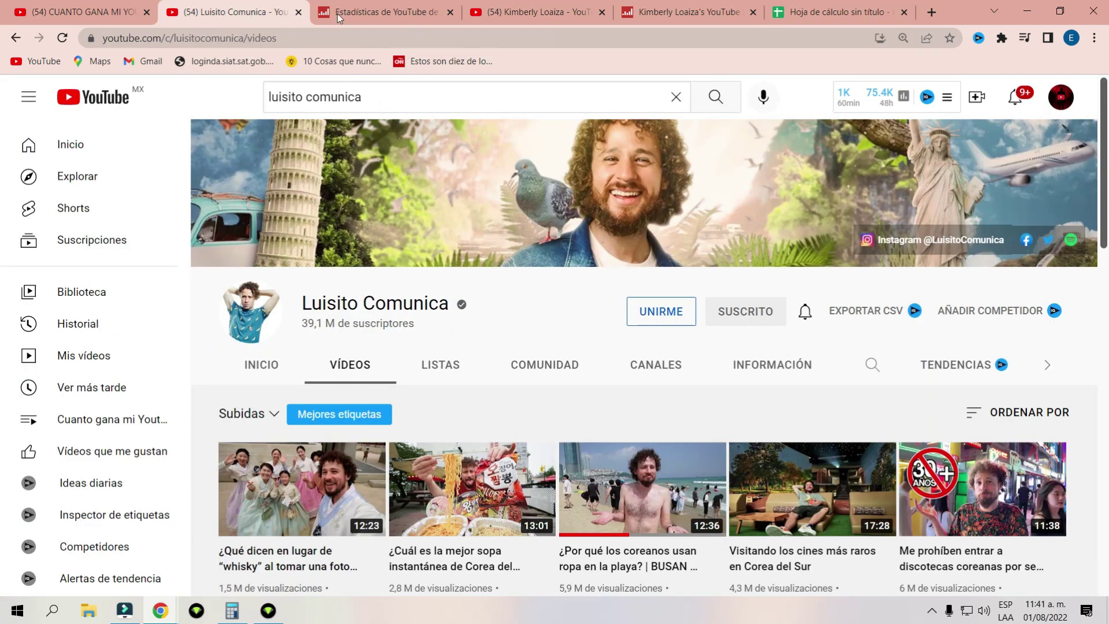
{"action": "left_click", "coordinate": [373, 9]}
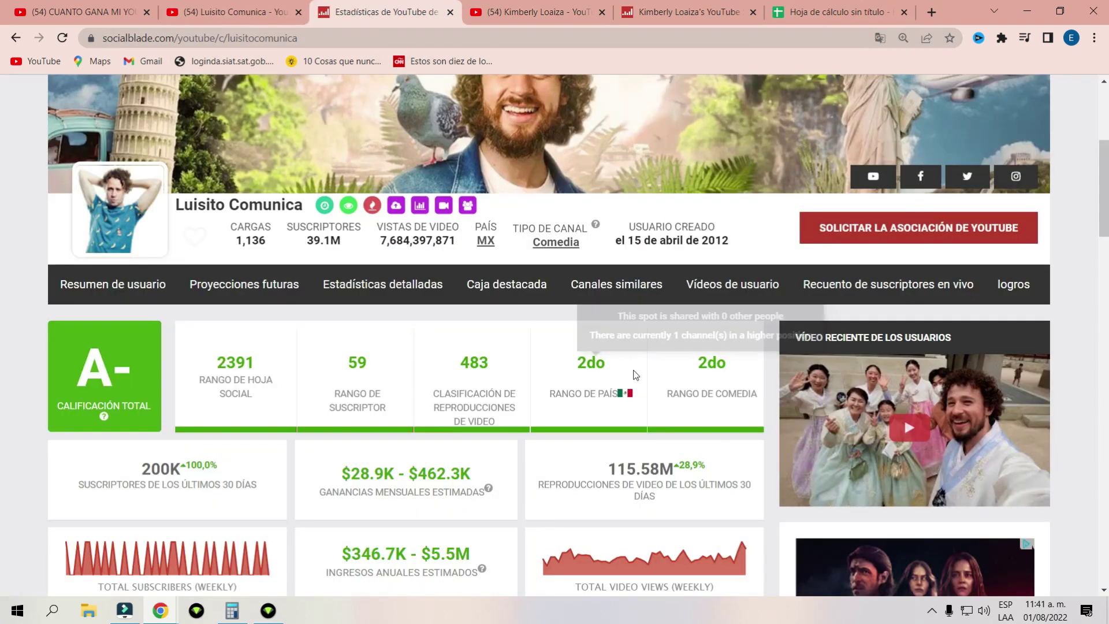
{"action": "mouse_move", "coordinate": [713, 551]}
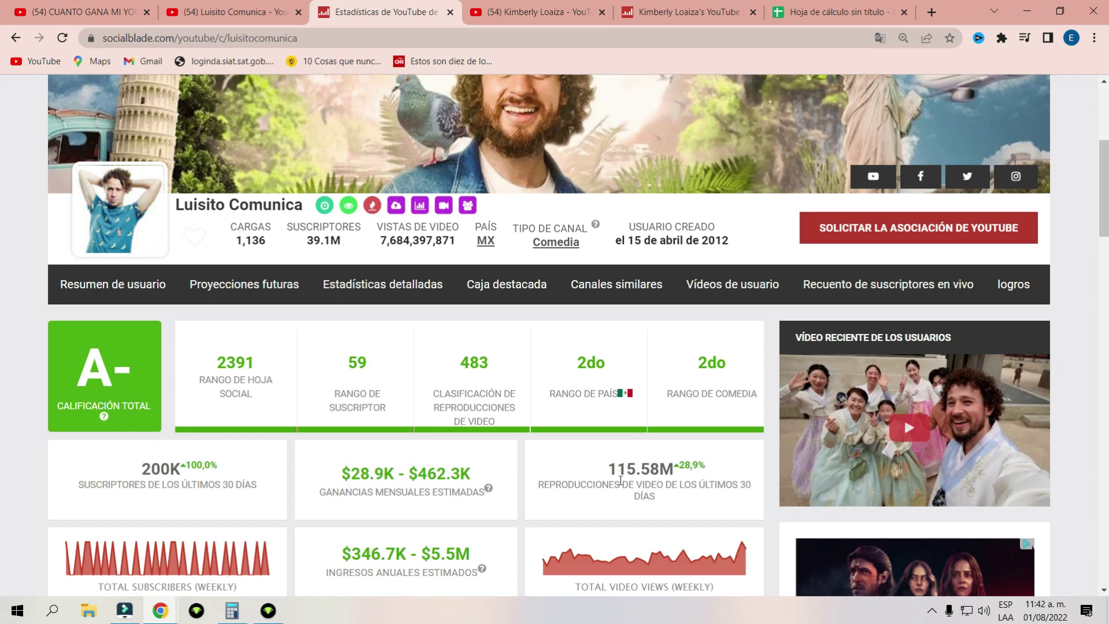
{"action": "left_click", "coordinate": [649, 17]}
{"action": "scroll", "coordinate": [589, 432], "scroll_direction": "down", "scroll_amount": 1}
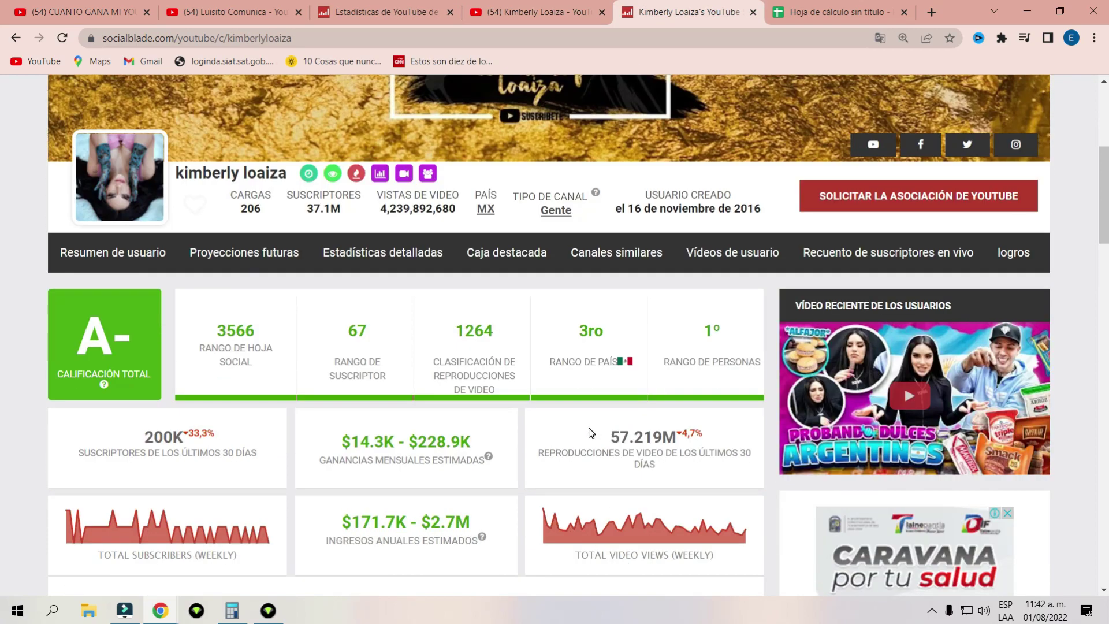
Return to the spreadsheet and compare the Vistas mensuales entries of both YouTubers.
{"action": "key", "text": "ctrl+Tab"}
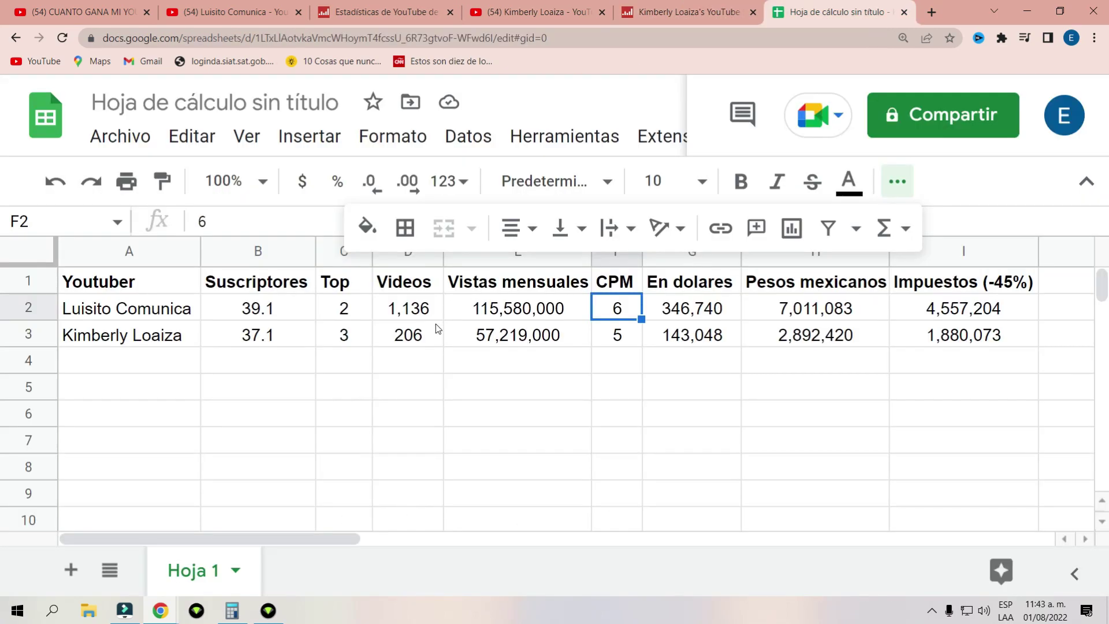
{"action": "left_click", "coordinate": [486, 309]}
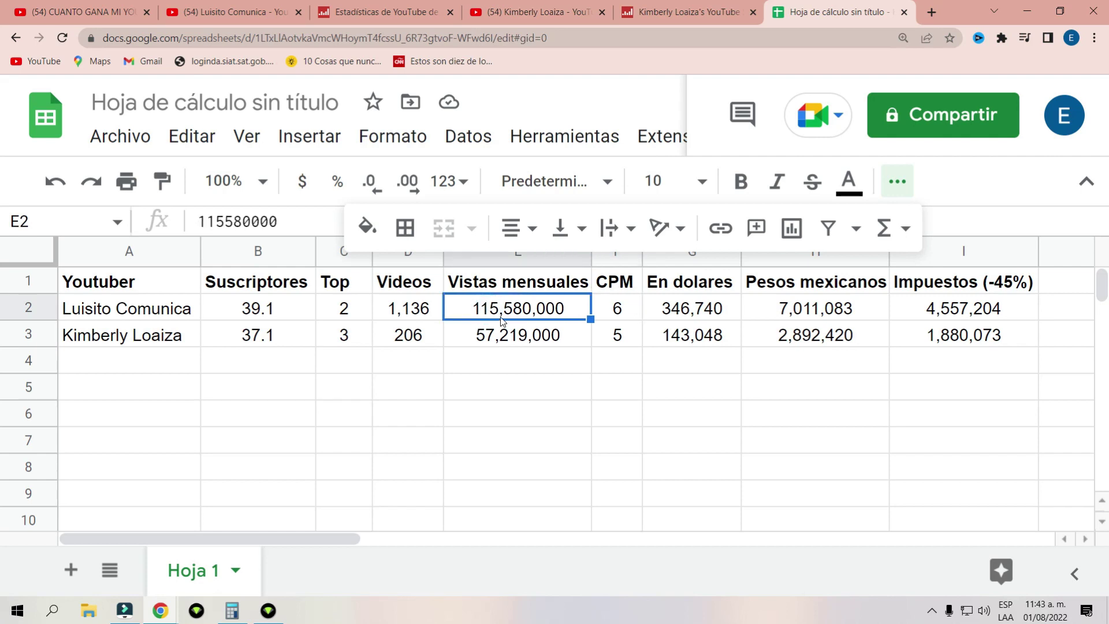
{"action": "left_click", "coordinate": [516, 337]}
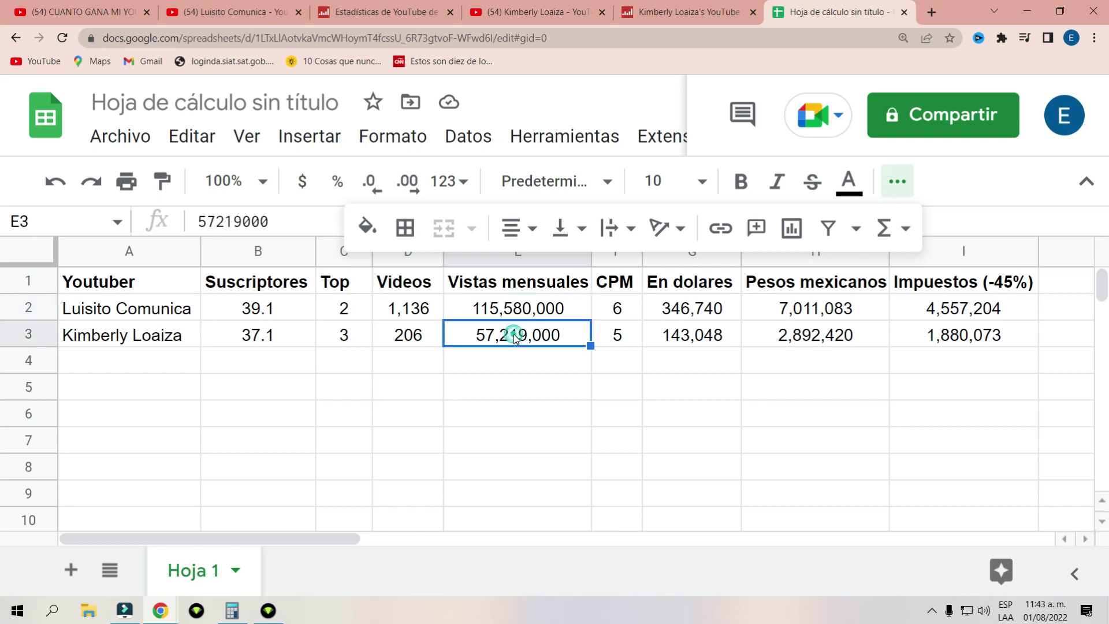
{"action": "left_click", "coordinate": [520, 310]}
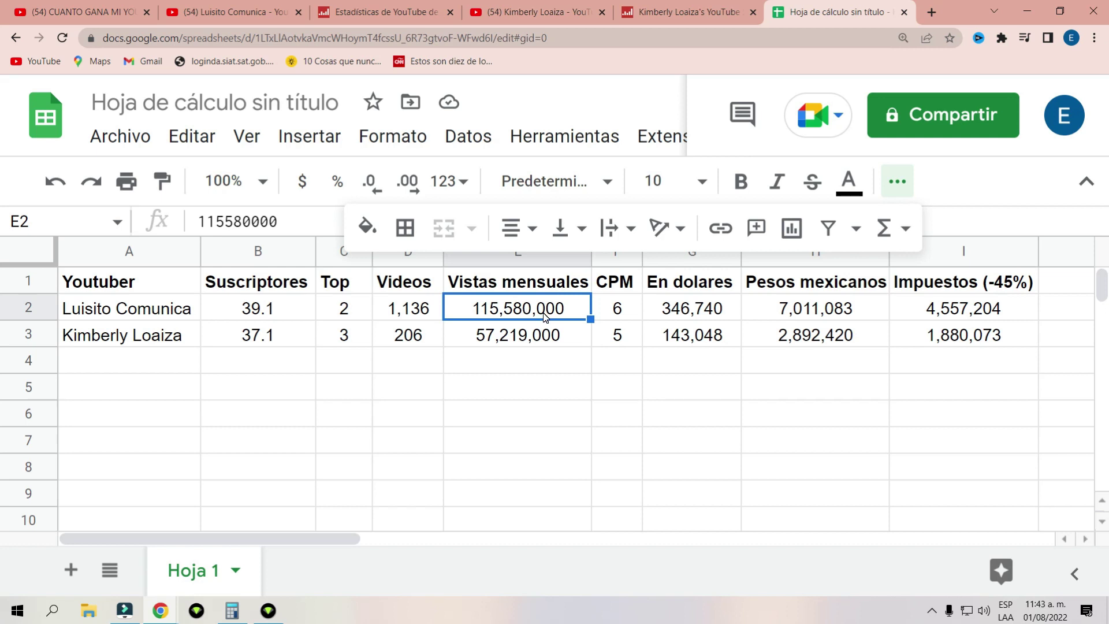
{"action": "left_click", "coordinate": [538, 344]}
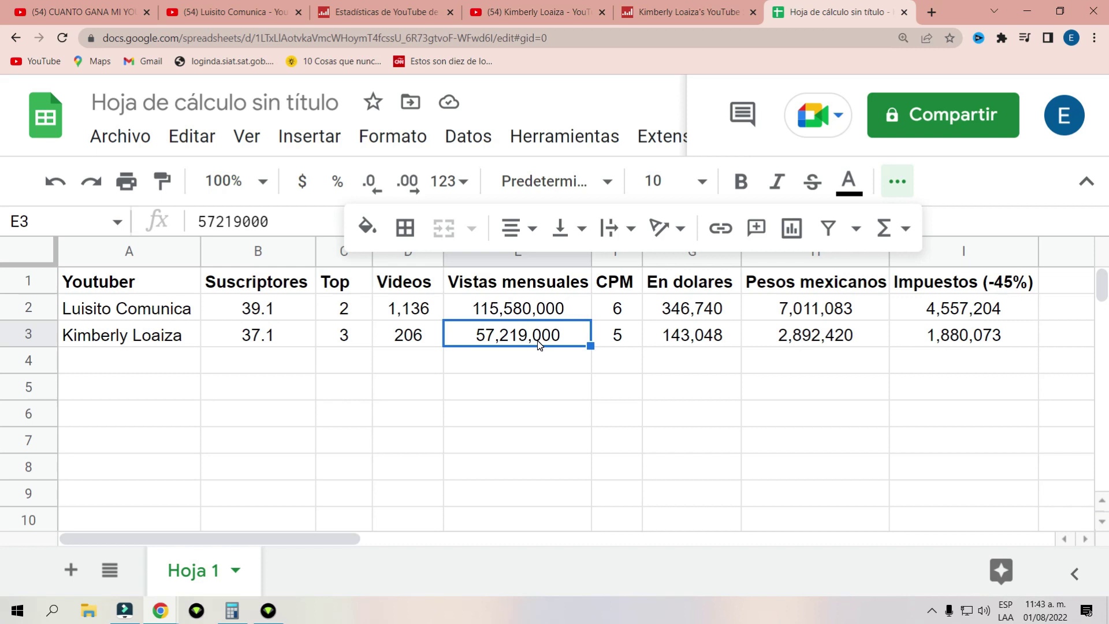
Examine the CPM column and compare the rates assigned to both YouTubers.
{"action": "left_click", "coordinate": [619, 285]}
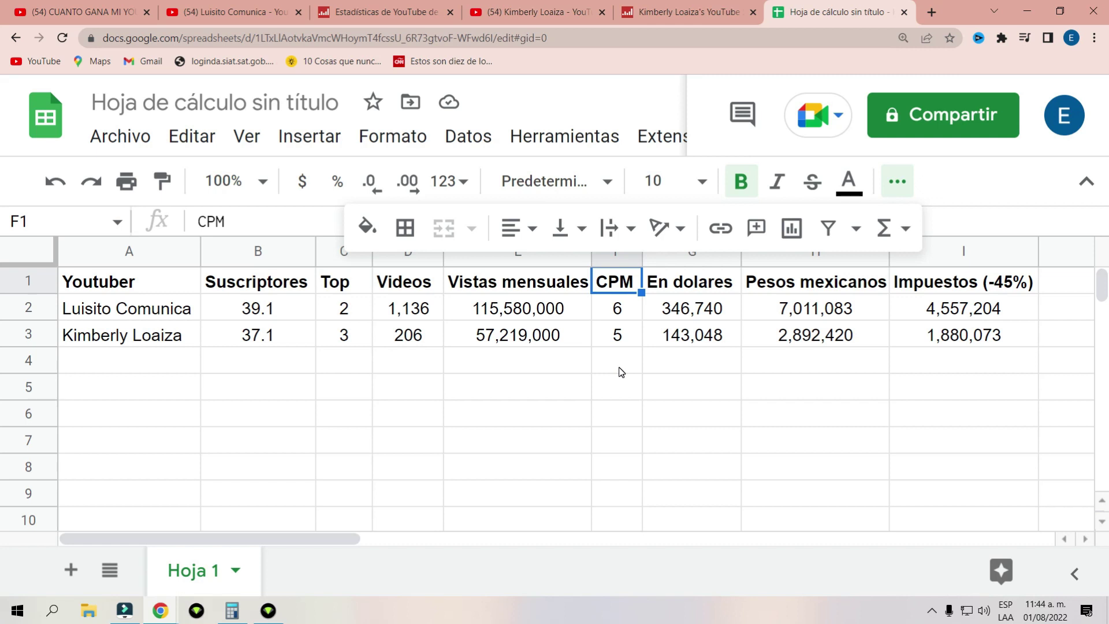
{"action": "left_click", "coordinate": [616, 313]}
{"action": "left_click", "coordinate": [620, 335]}
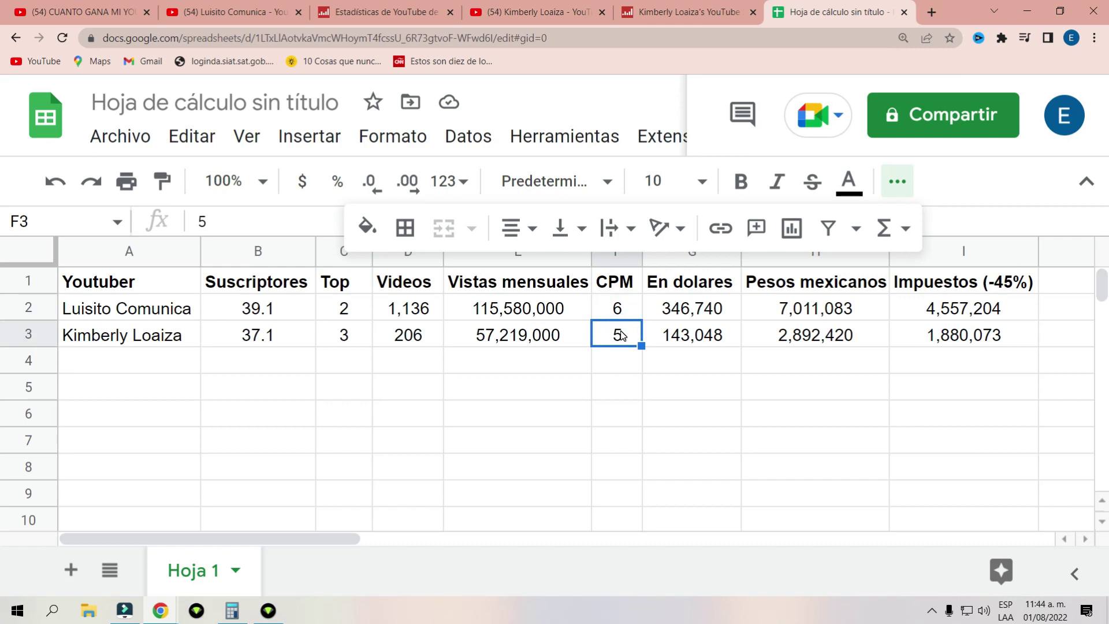
{"action": "left_click", "coordinate": [618, 313]}
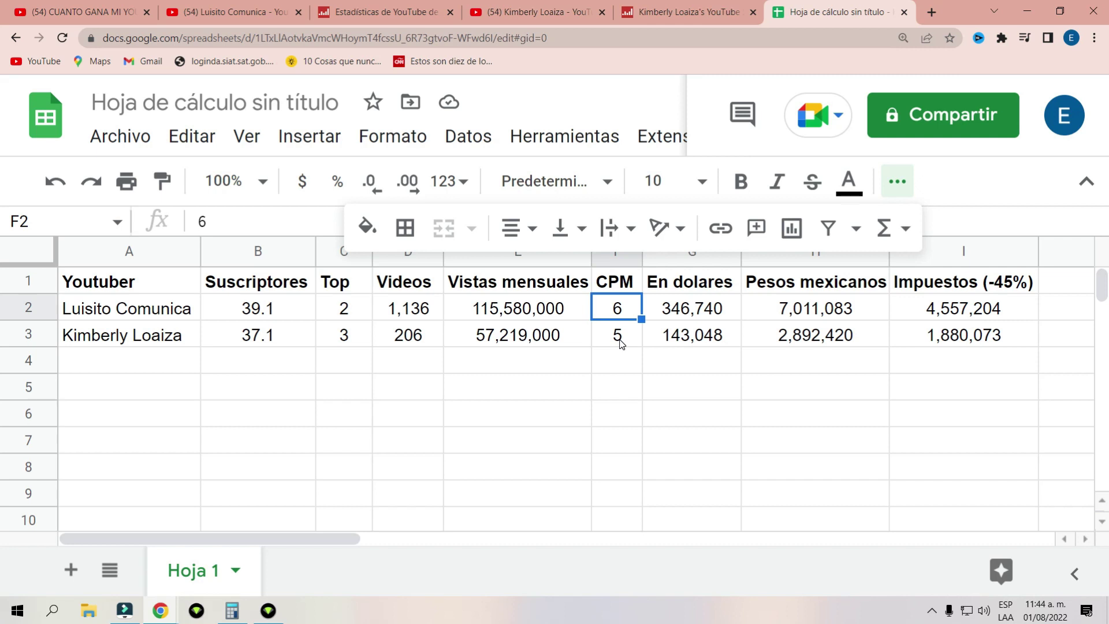
Inspect the En dolares formulas for both YouTubers, tracing Luisito Comunica's back to his monthly views and CPM.
{"action": "left_click", "coordinate": [684, 314]}
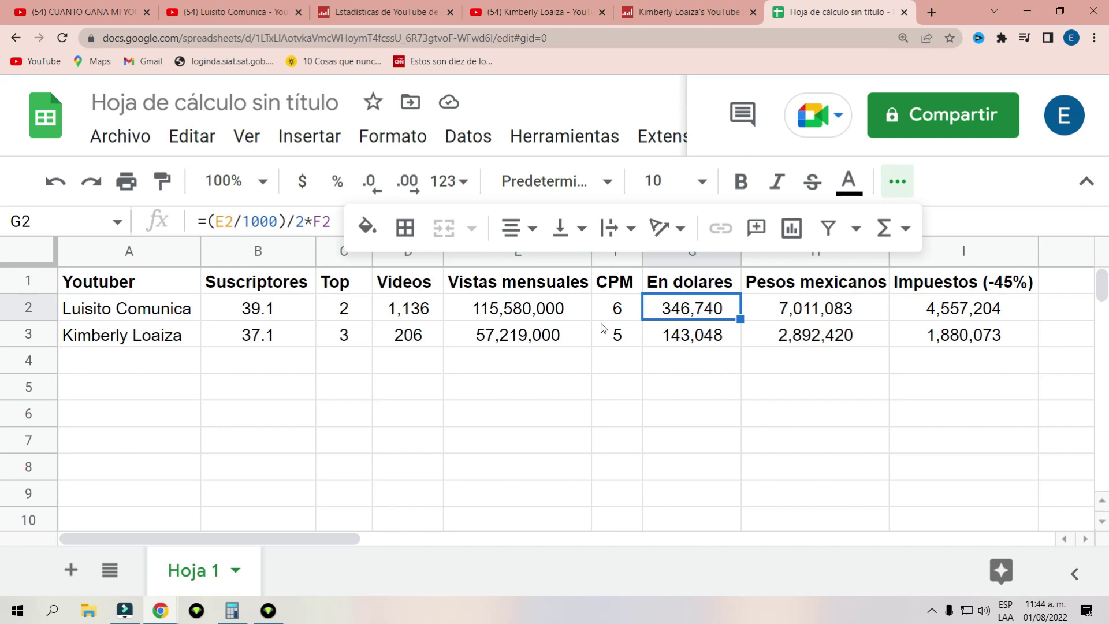
{"action": "left_click", "coordinate": [543, 314]}
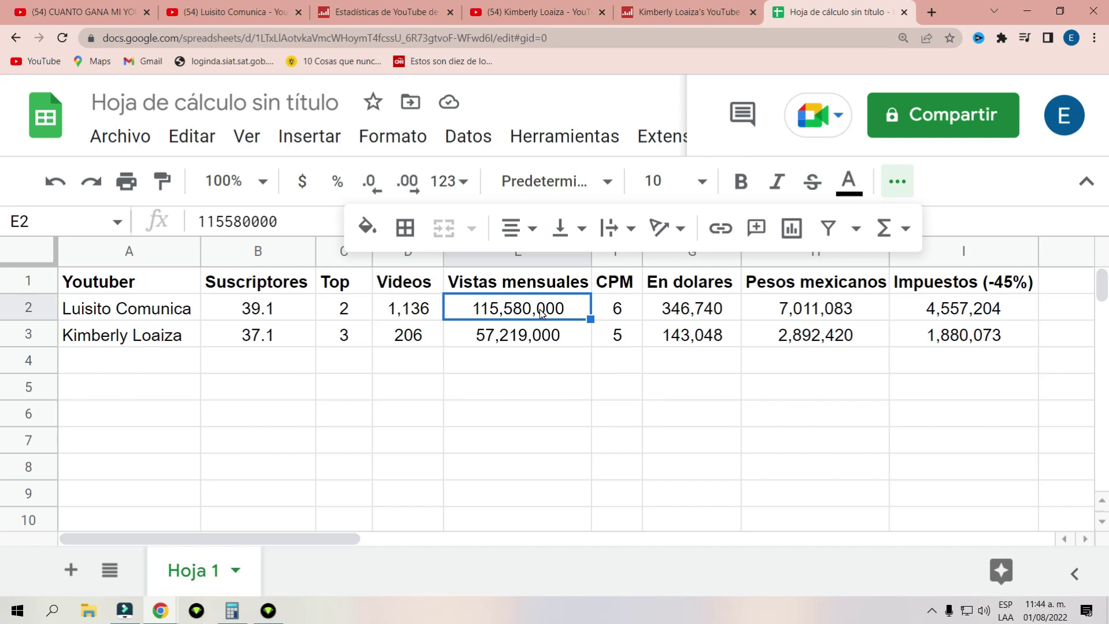
{"action": "left_click", "coordinate": [618, 312]}
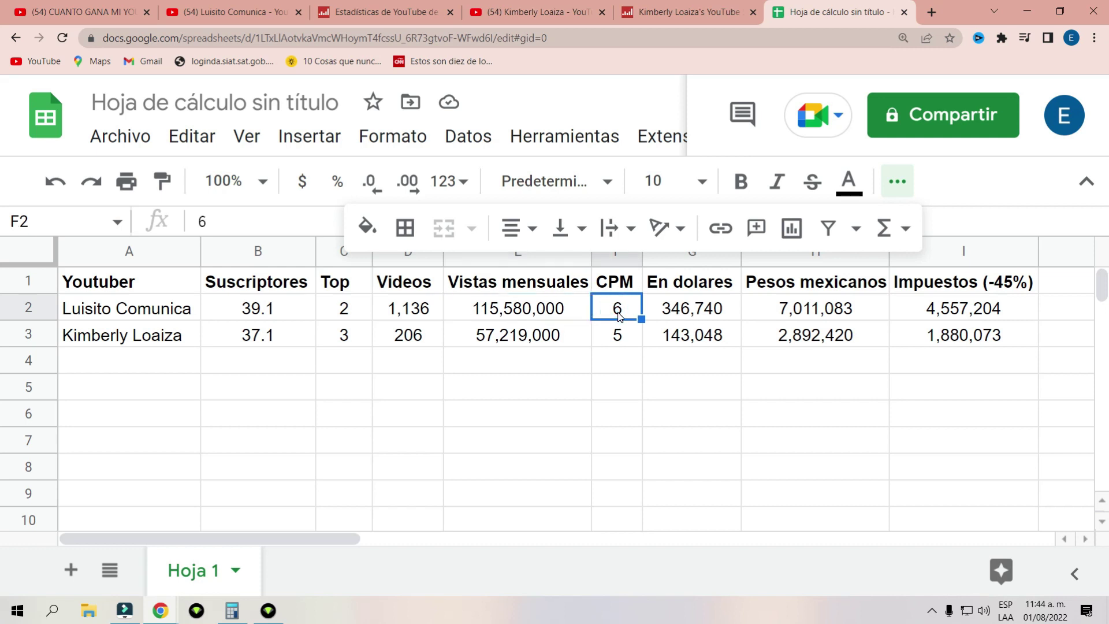
{"action": "left_click", "coordinate": [691, 313]}
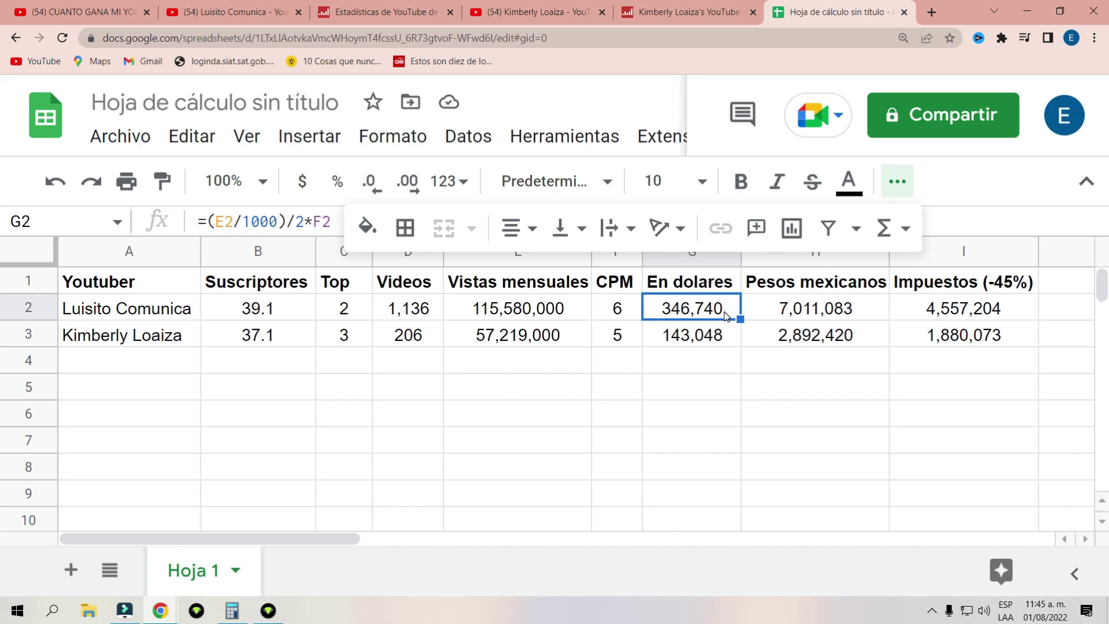
{"action": "left_click", "coordinate": [715, 335]}
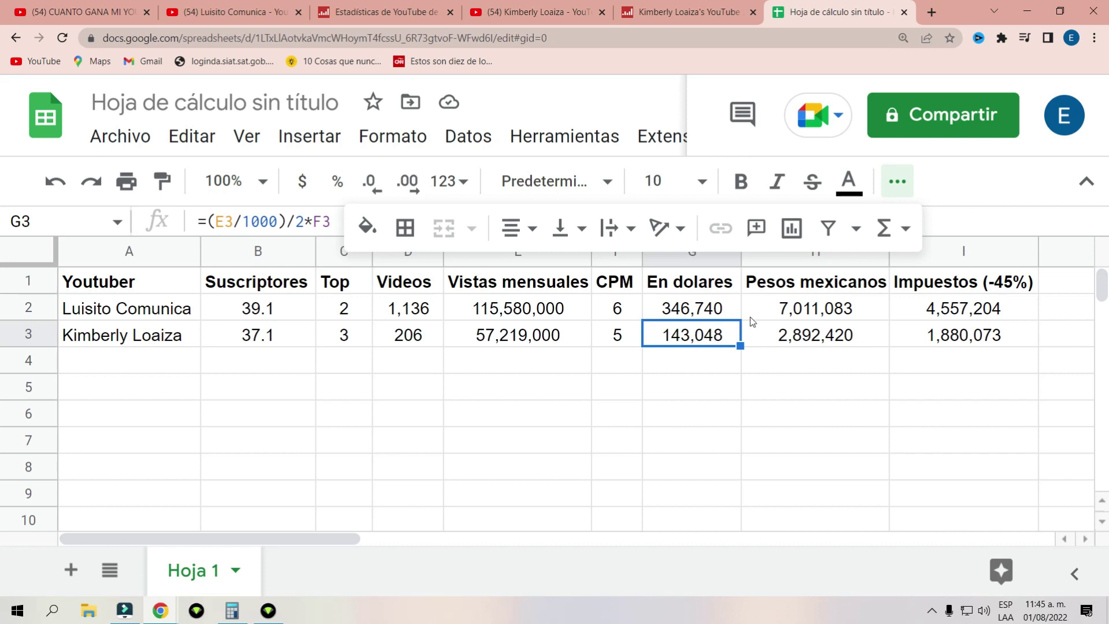
Inspect the Pesos mexicanos conversion formulas for both YouTubers and Luisito Comunica's Impuestos (-45%) formula.
{"action": "left_click", "coordinate": [787, 314]}
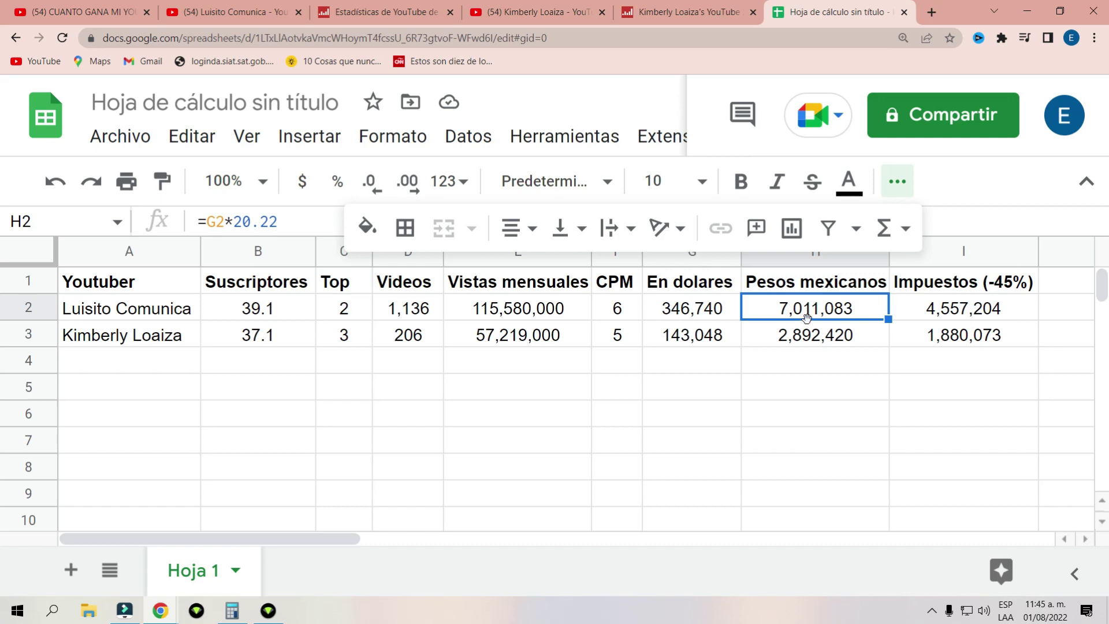
{"action": "left_click", "coordinate": [822, 334]}
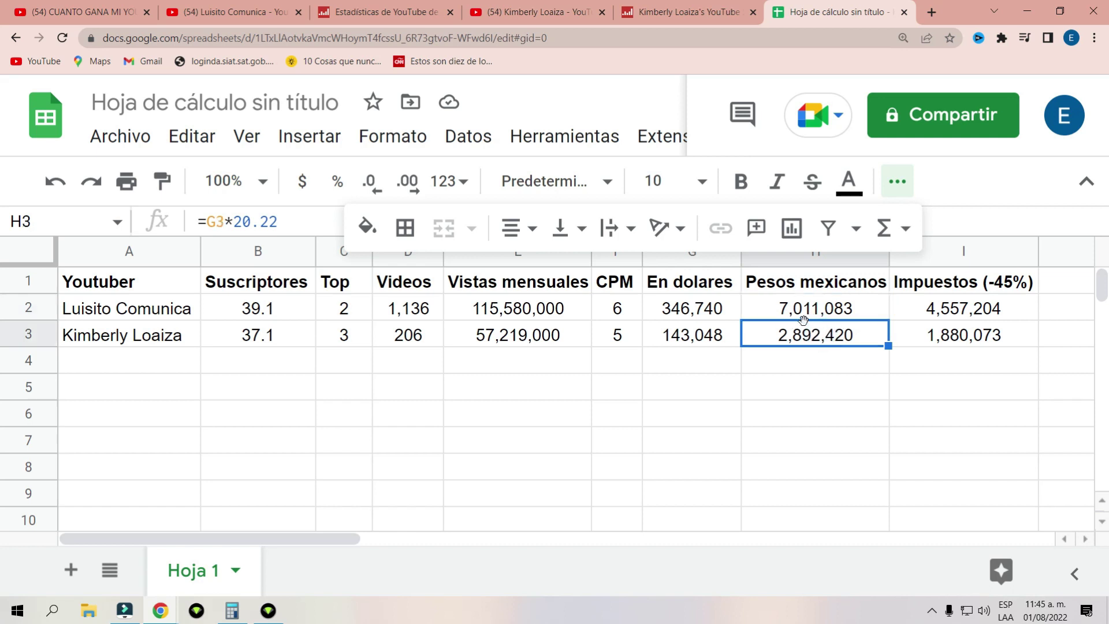
{"action": "left_click", "coordinate": [800, 312]}
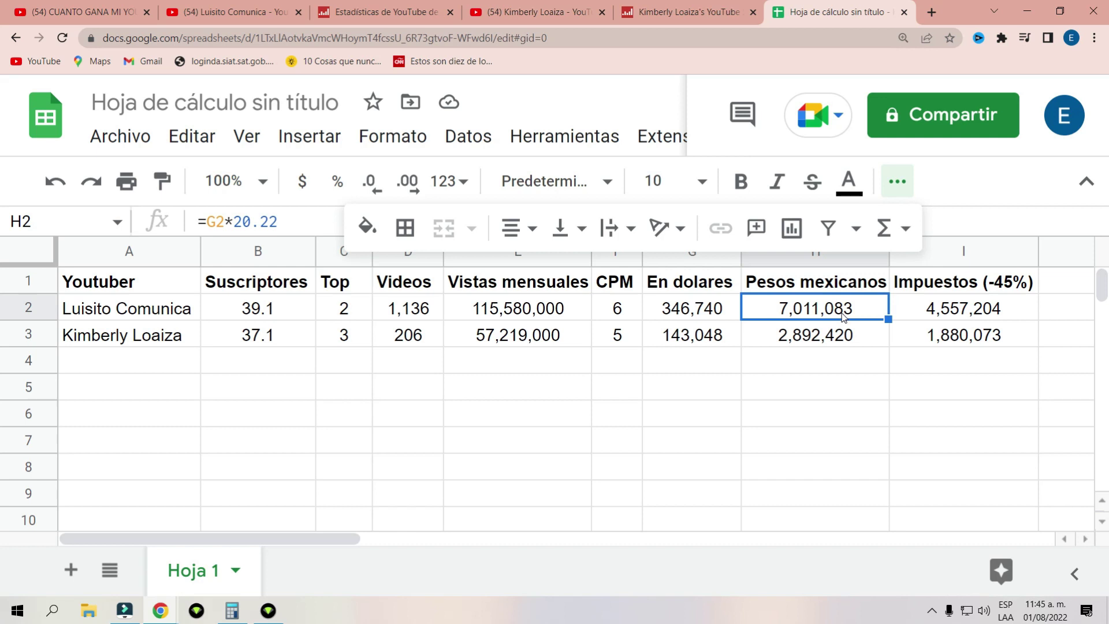
{"action": "left_click", "coordinate": [808, 344]}
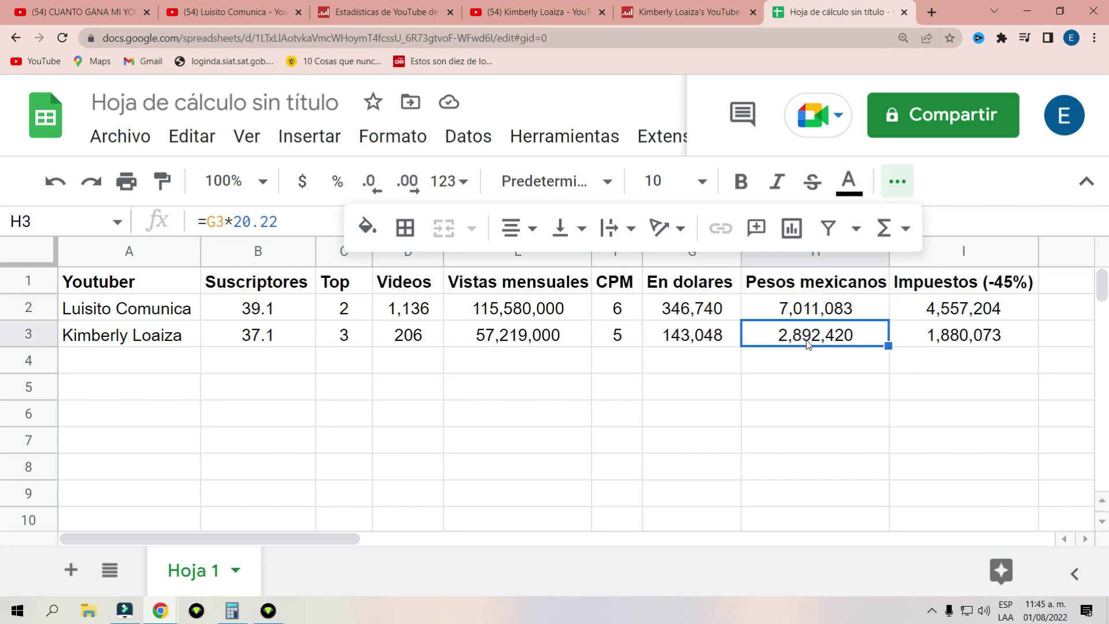
{"action": "left_click", "coordinate": [927, 311]}
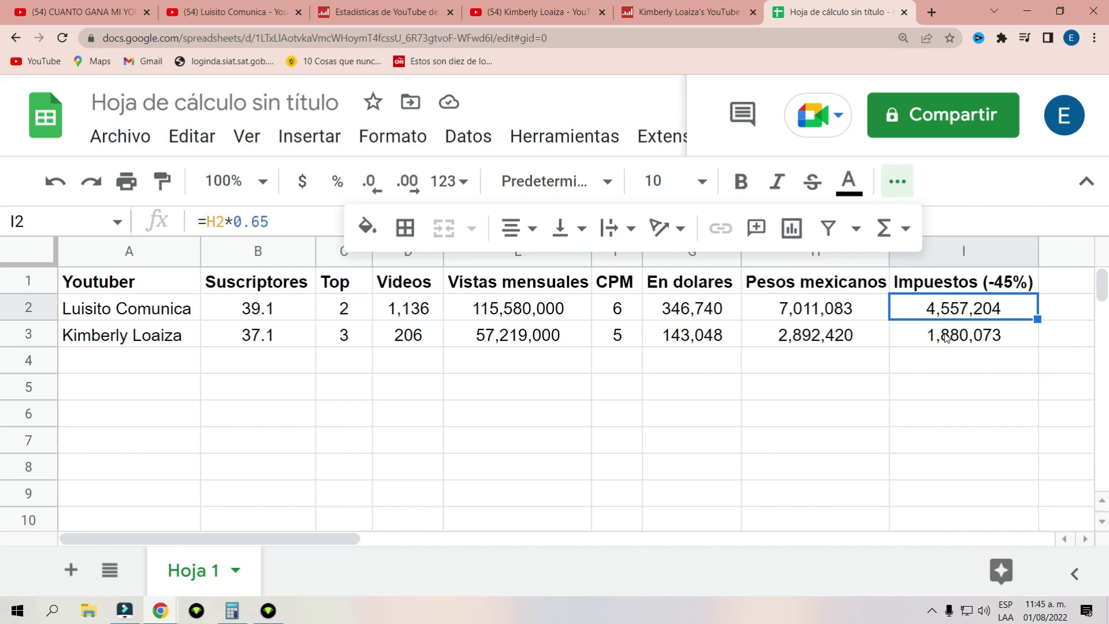
Compare the Impuestos (-45%) amounts and formulas of both YouTubers, and collapse the spreadsheet's header to show more of the table.
{"action": "left_click", "coordinate": [944, 286]}
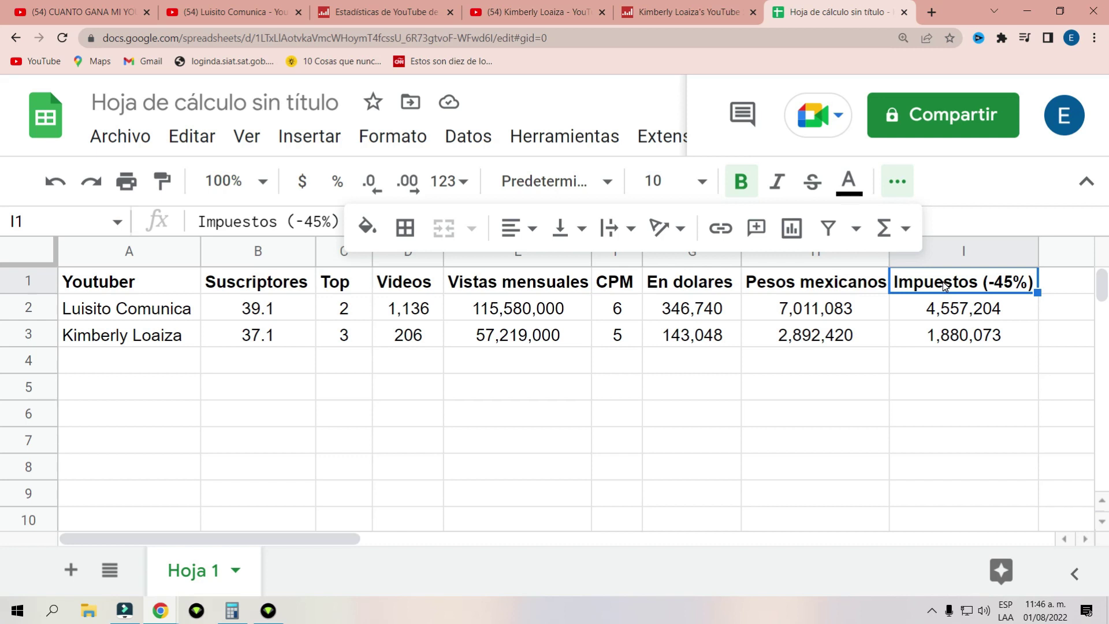
{"action": "left_click", "coordinate": [930, 312]}
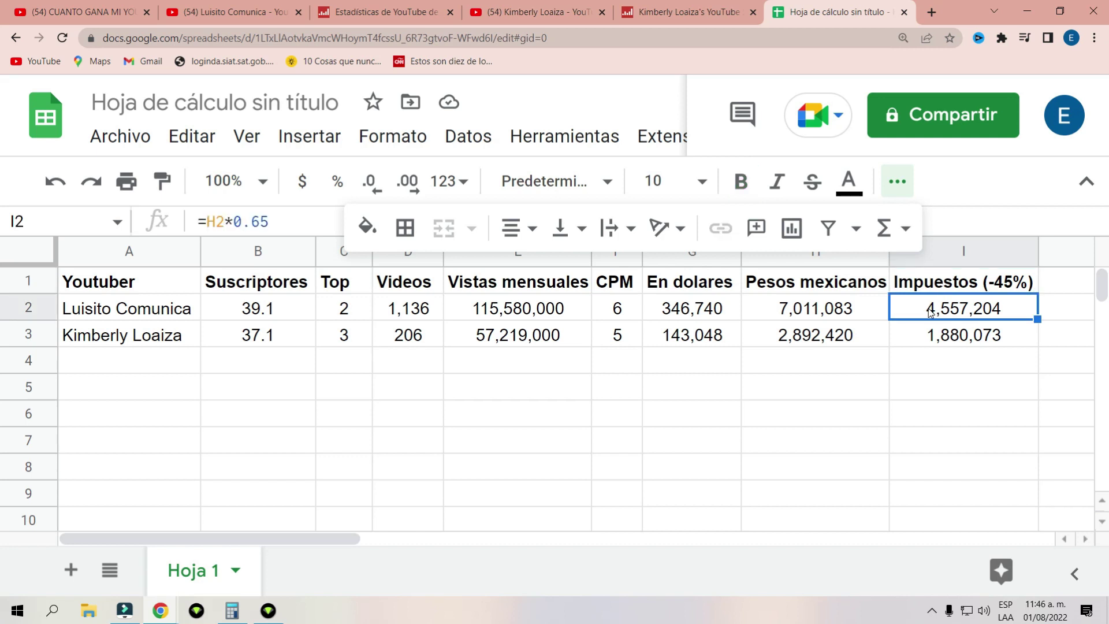
{"action": "left_click", "coordinate": [931, 338]}
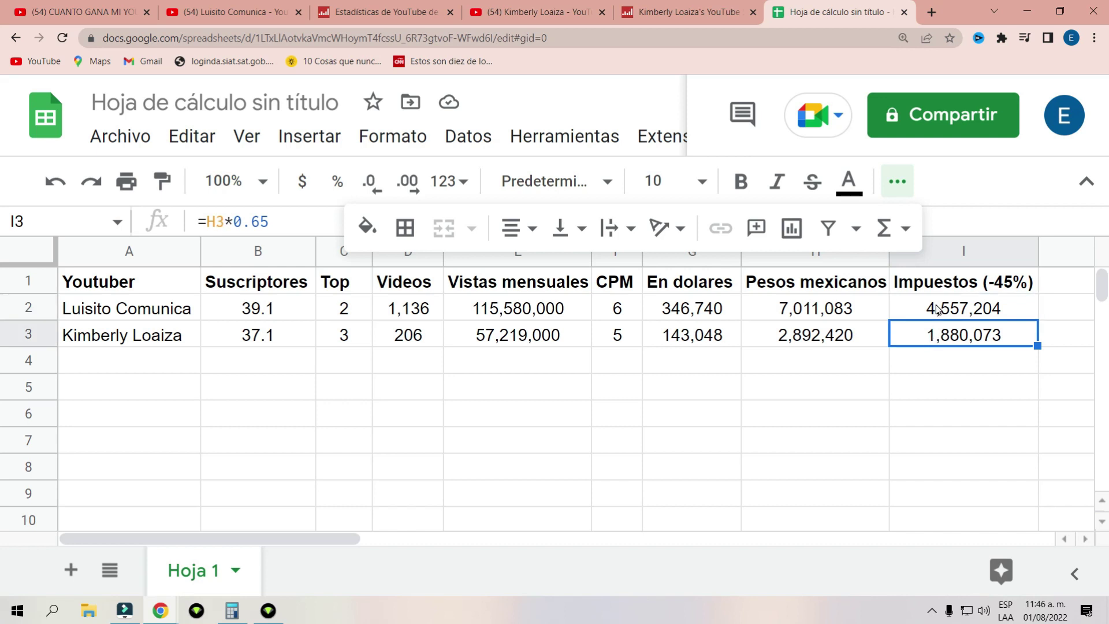
{"action": "left_click", "coordinate": [936, 309]}
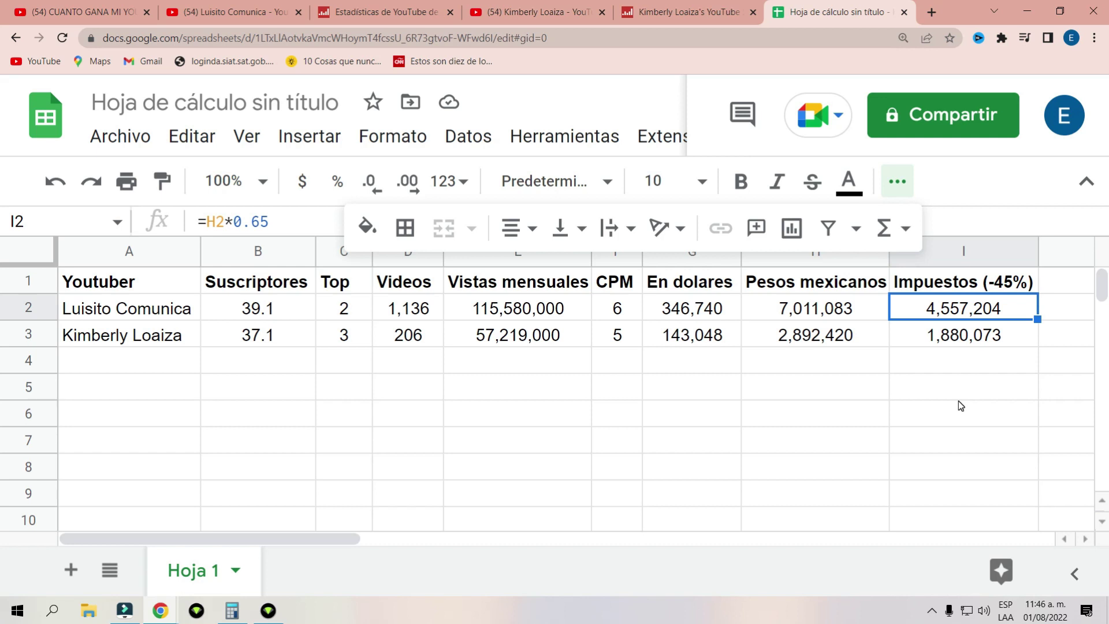
{"action": "left_click", "coordinate": [960, 335]}
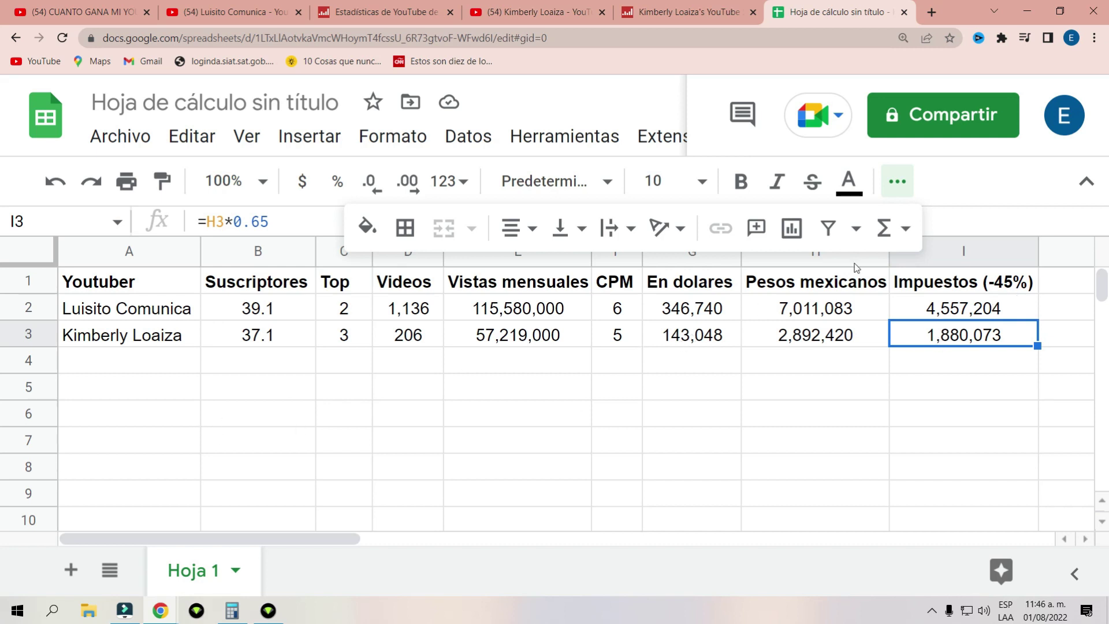
{"action": "left_click", "coordinate": [1086, 184]}
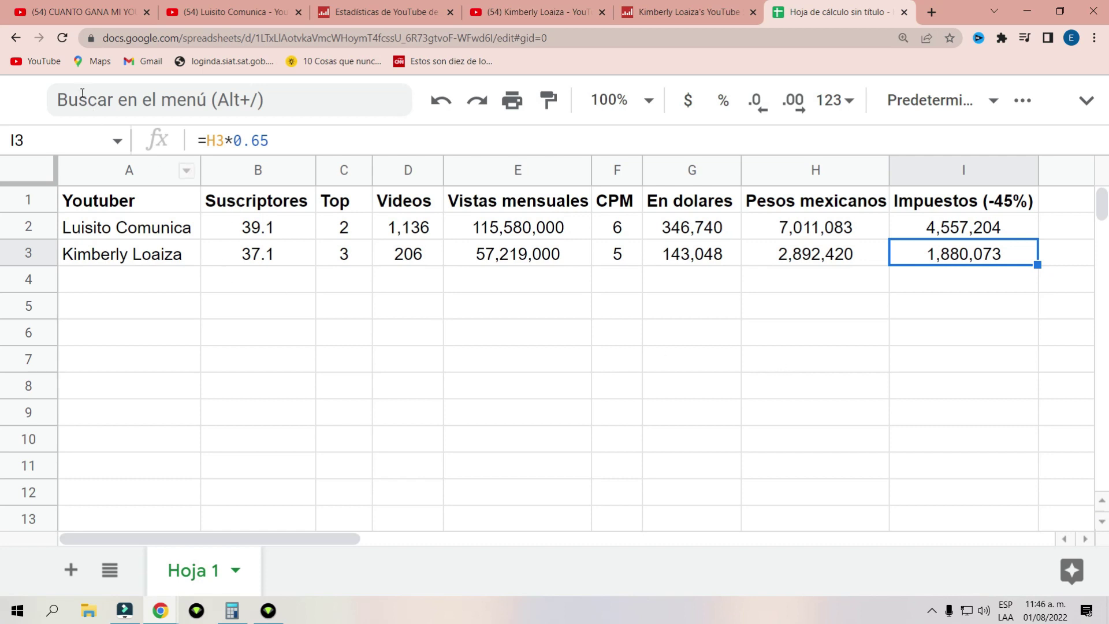
Return to the videos page of the CUANTO GANA MI YOUTUBER FAVORITO YouTube channel and deselect the highlighted channel name.
{"action": "left_click", "coordinate": [96, 8]}
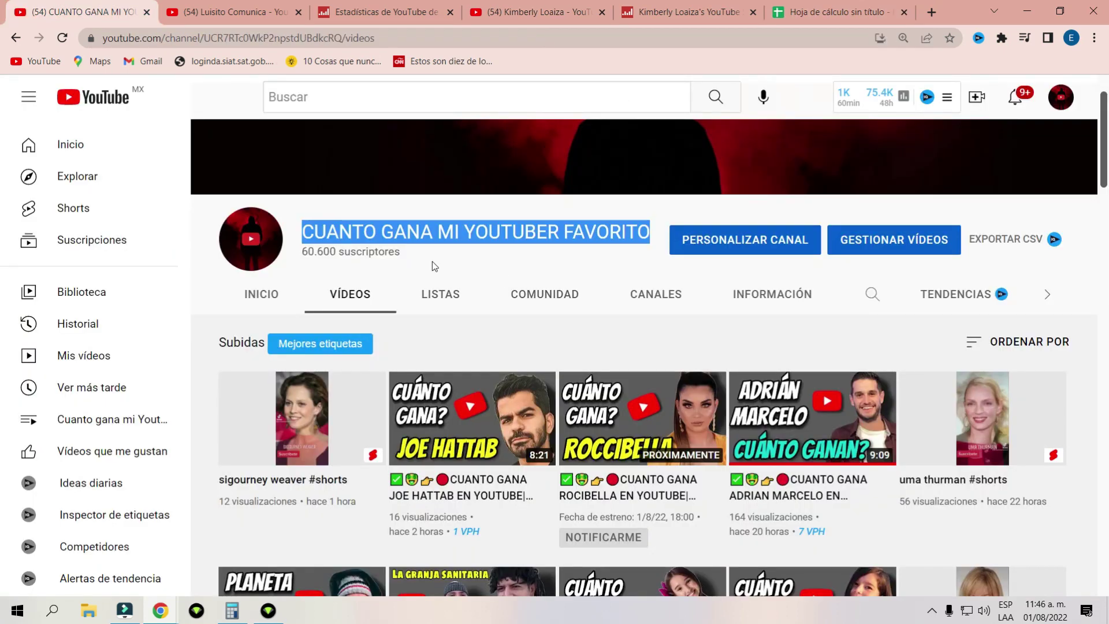
{"action": "left_click", "coordinate": [199, 293]}
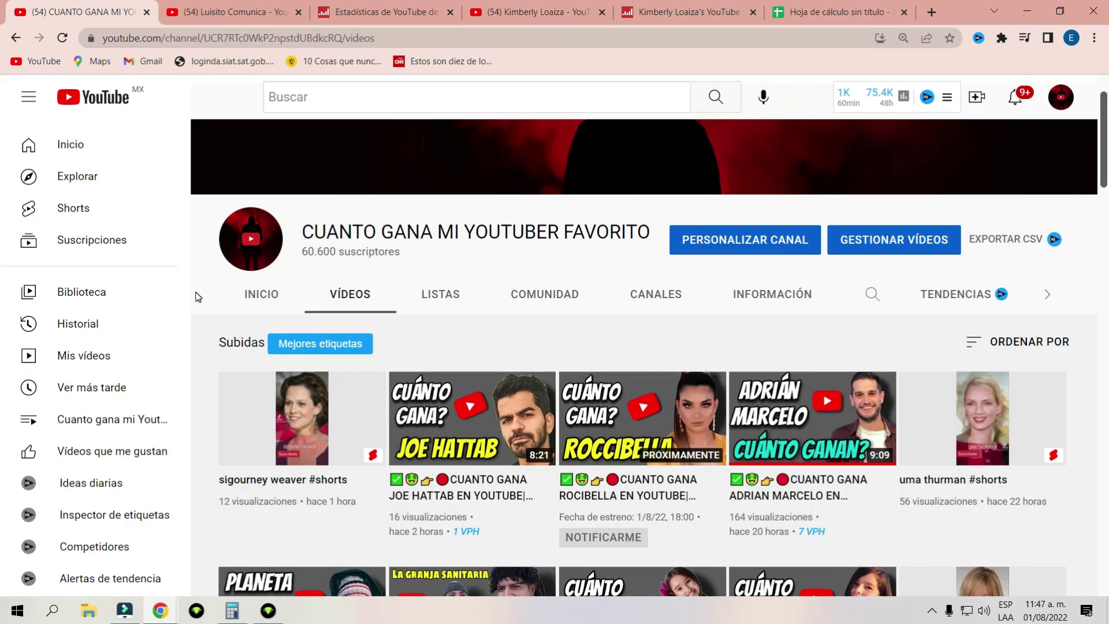